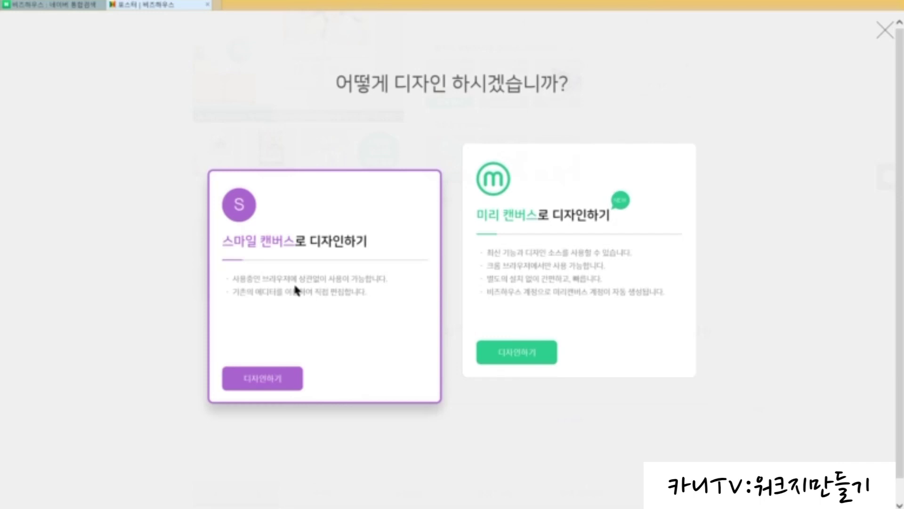
Start designing the poster with 스마일 캔버스
{"action": "mouse_move", "coordinate": [124, 505]}
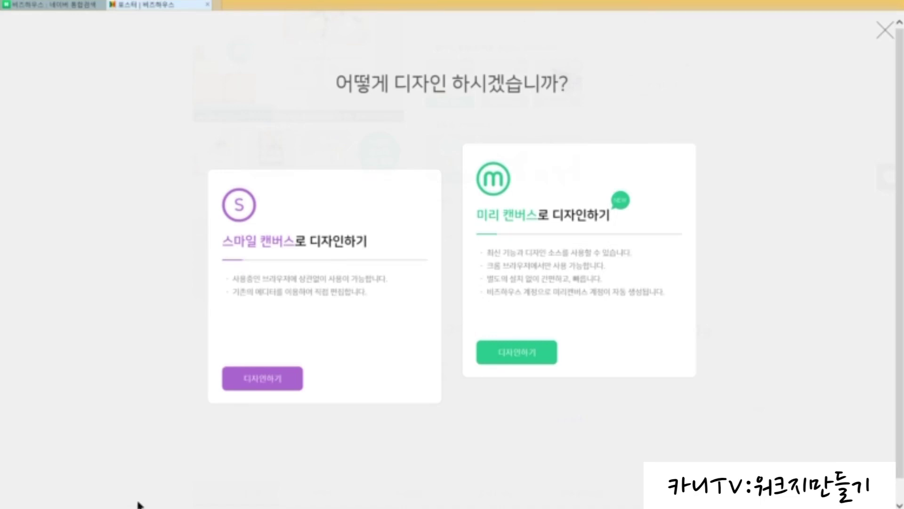
{"action": "left_click", "coordinate": [264, 376]}
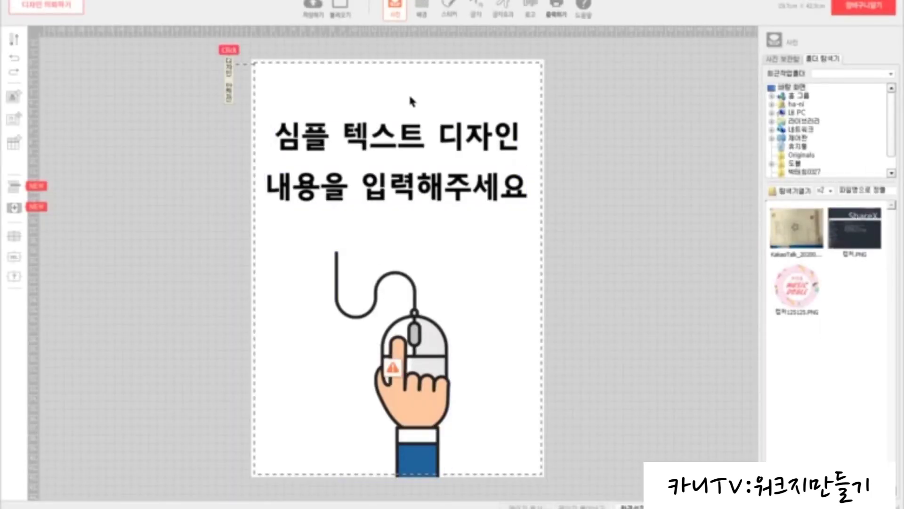
Browse the fonts available for the title line "심플 텍스트 디자인" without changing its font
{"action": "left_click", "coordinate": [376, 129]}
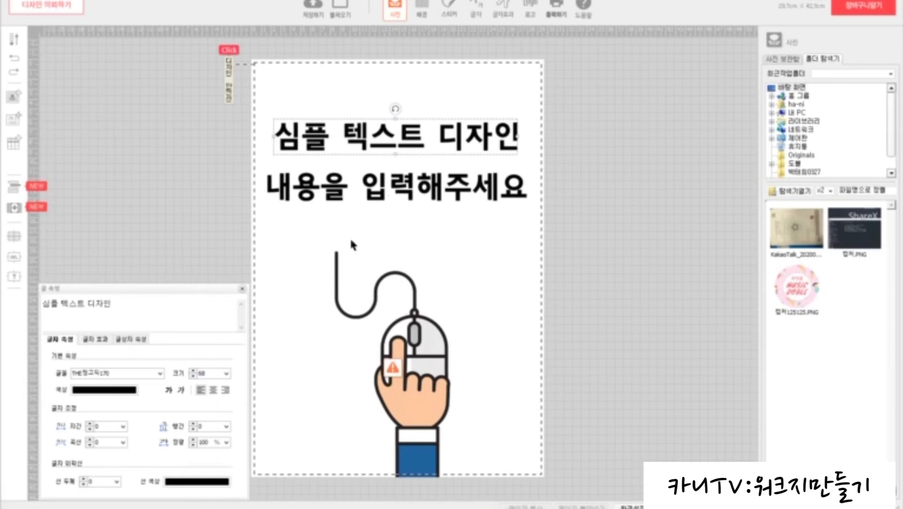
{"action": "left_click", "coordinate": [161, 373]}
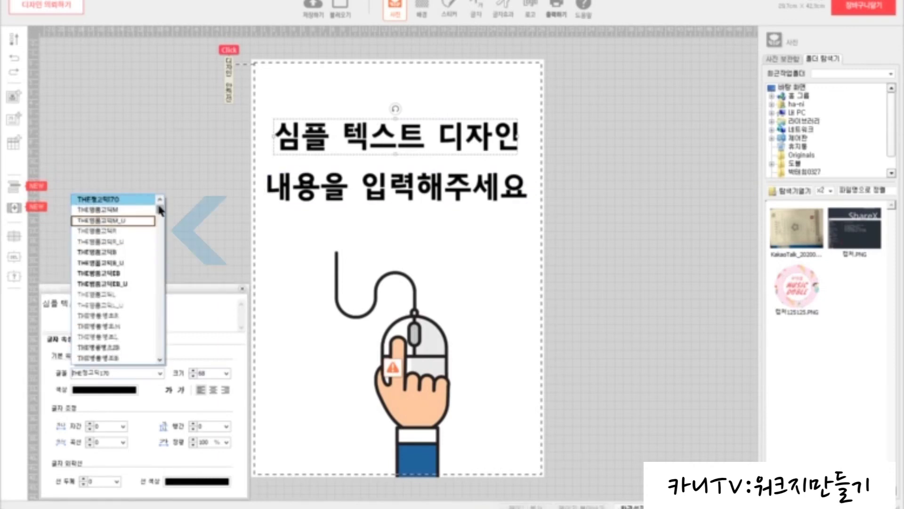
{"action": "left_click_drag", "start_coordinate": [160, 210], "coordinate": [208, 265]}
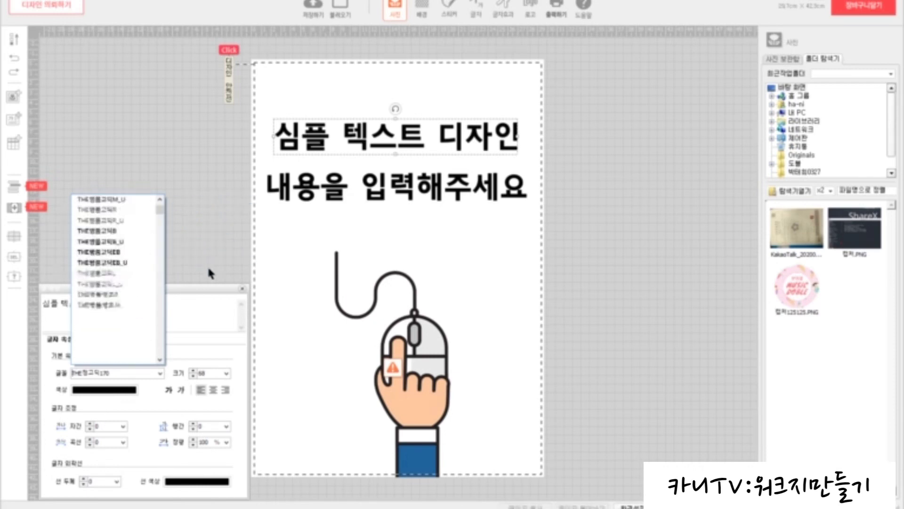
{"action": "left_click", "coordinate": [208, 265]}
{"action": "left_click", "coordinate": [406, 225]}
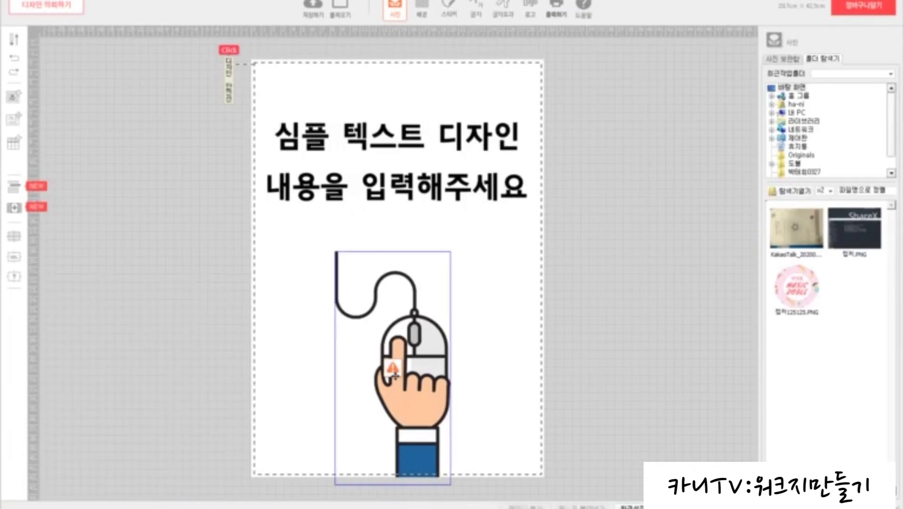
Open the warning on the mouse-and-hand illustration and dismiss the 디자인 안전선 message so that it is not shown again
{"action": "left_click", "coordinate": [394, 368]}
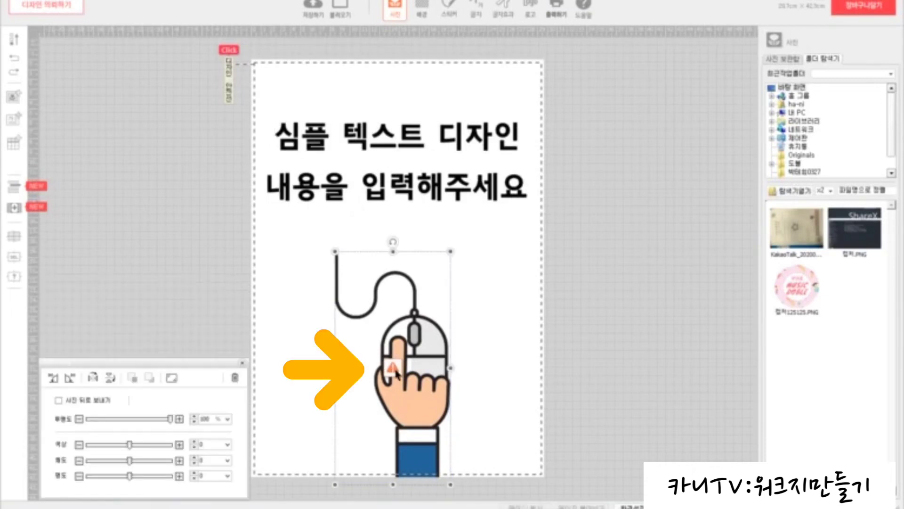
{"action": "left_click", "coordinate": [461, 229]}
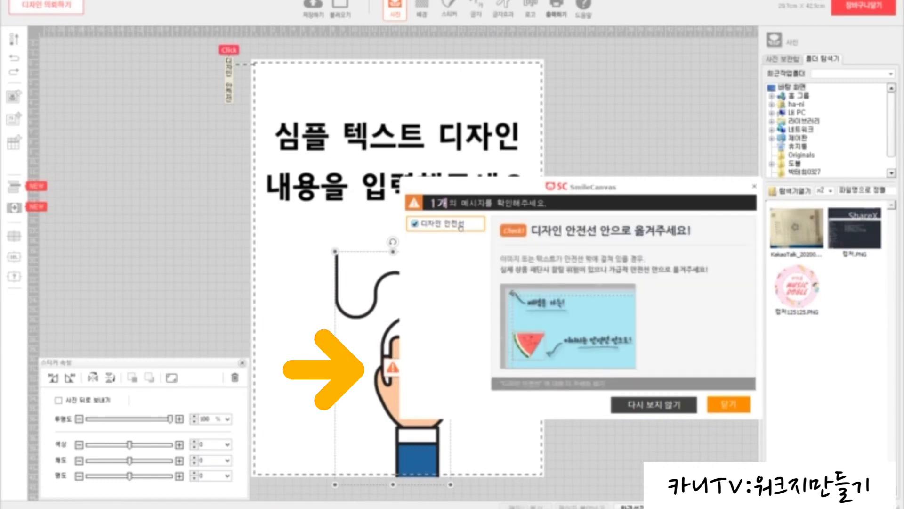
{"action": "left_click", "coordinate": [462, 229]}
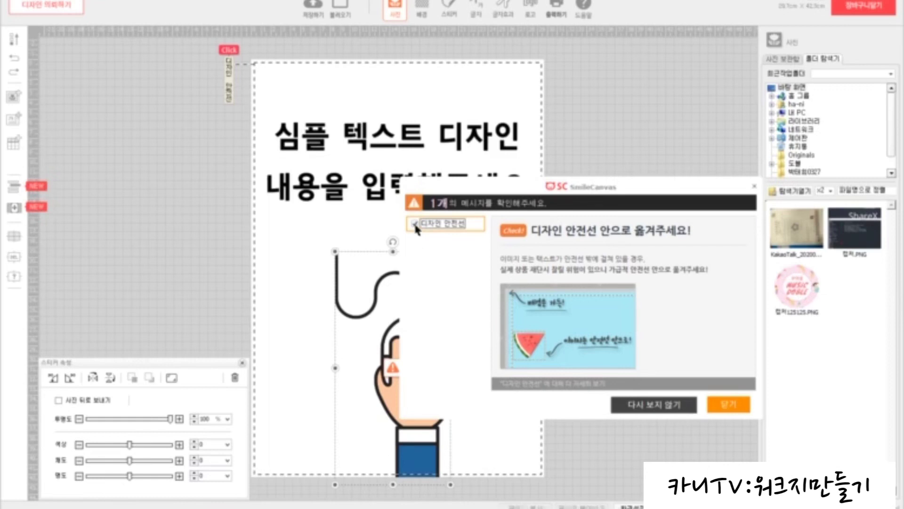
{"action": "left_click", "coordinate": [657, 412]}
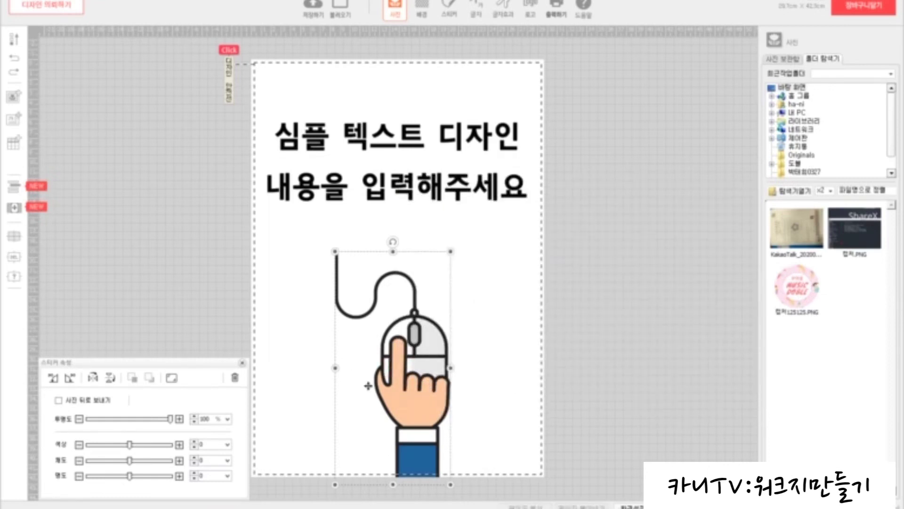
{"action": "left_click", "coordinate": [491, 354]}
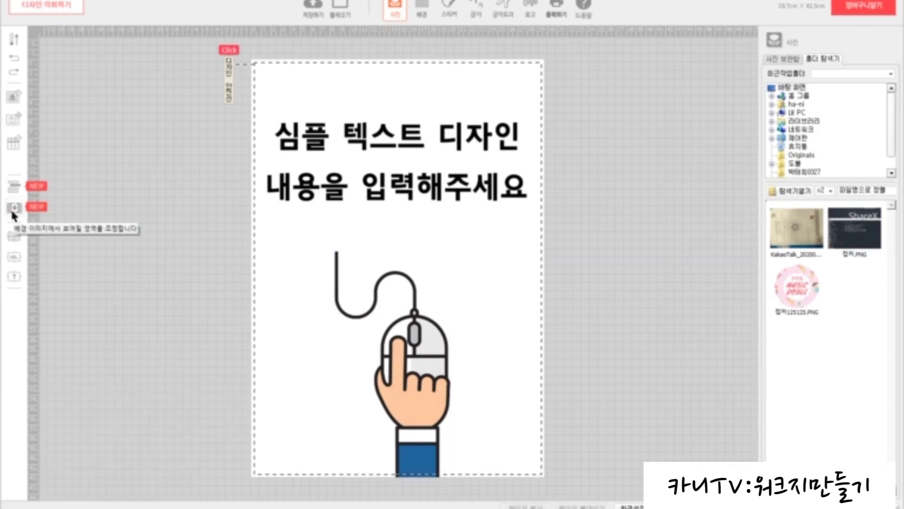
Try showing the horizontal and vertical centre guide lines on the canvas and clearing them again
{"action": "left_click", "coordinate": [13, 241]}
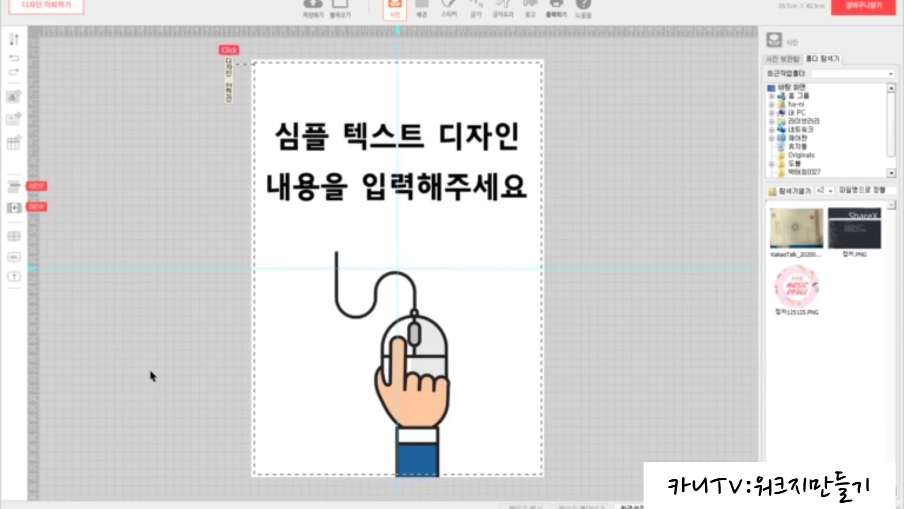
{"action": "left_click", "coordinate": [15, 257]}
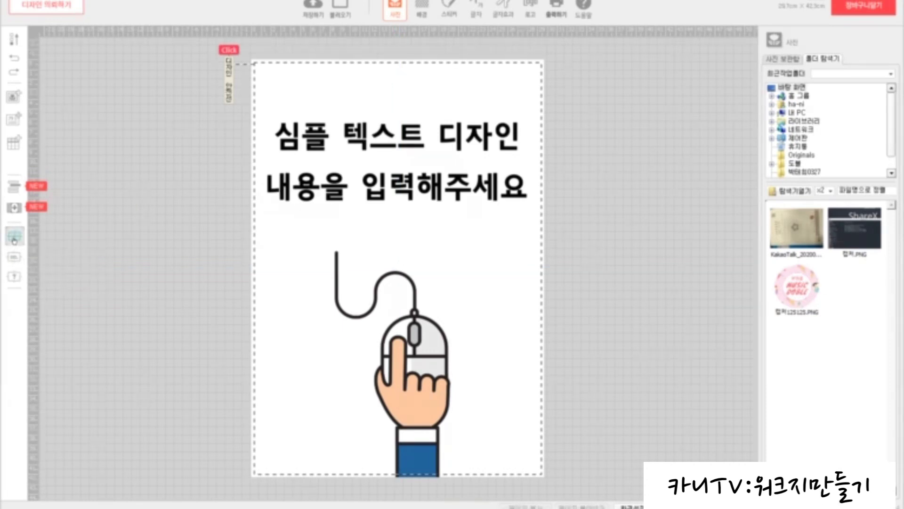
{"action": "left_click", "coordinate": [14, 238]}
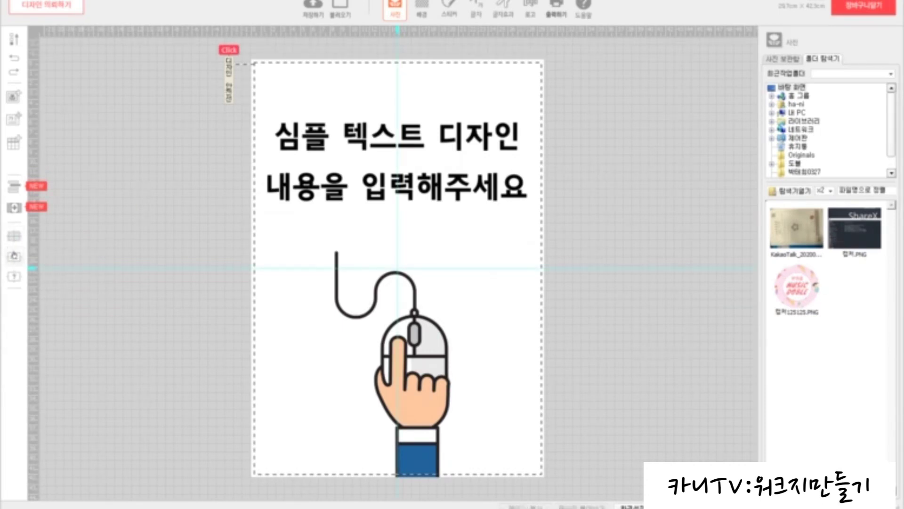
{"action": "left_click", "coordinate": [14, 256]}
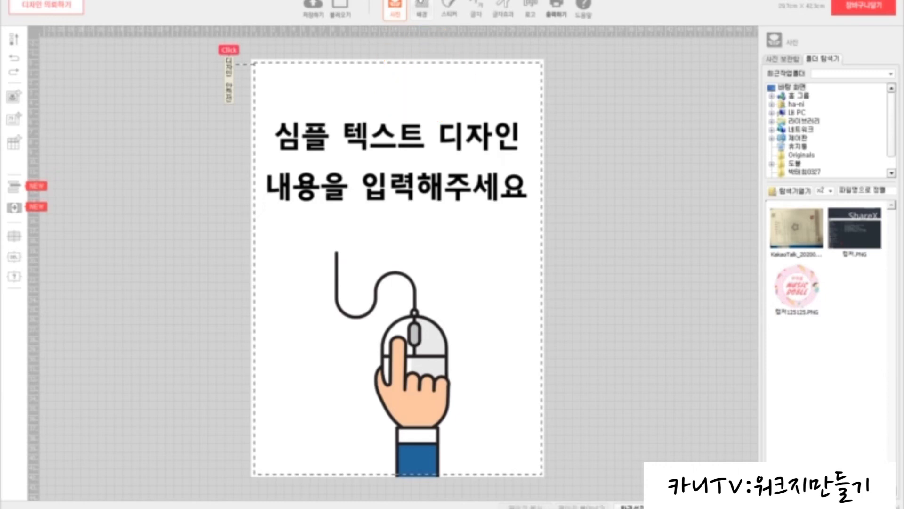
Open the background designs and display them in the four-column view (4줄 보기)
{"action": "left_click", "coordinate": [421, 8]}
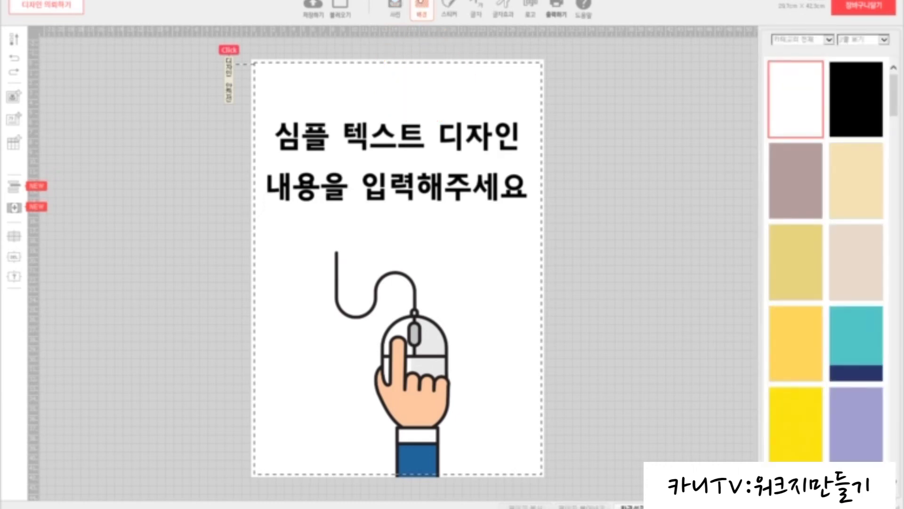
{"action": "left_click", "coordinate": [827, 38]}
{"action": "left_click", "coordinate": [860, 40]}
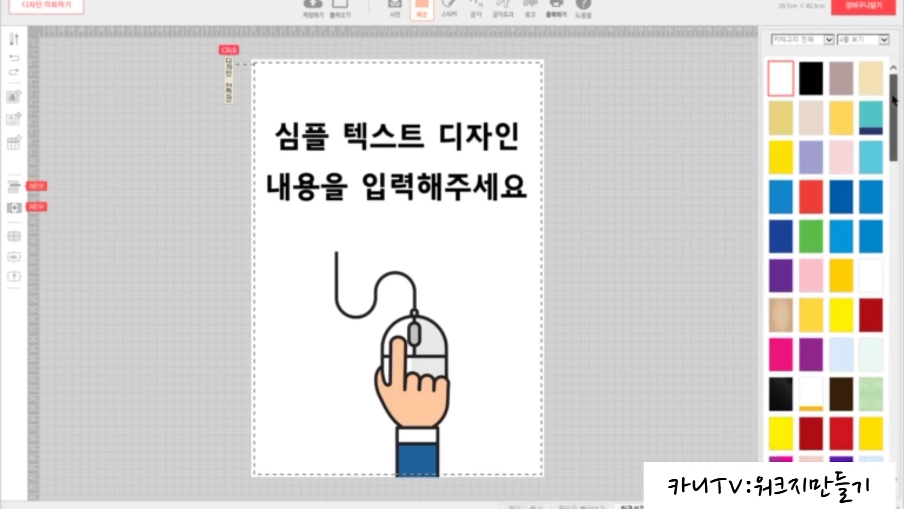
Try the pink, light blue and teal frame backgrounds on the poster in turn
{"action": "left_click_drag", "start_coordinate": [895, 101], "coordinate": [898, 169]}
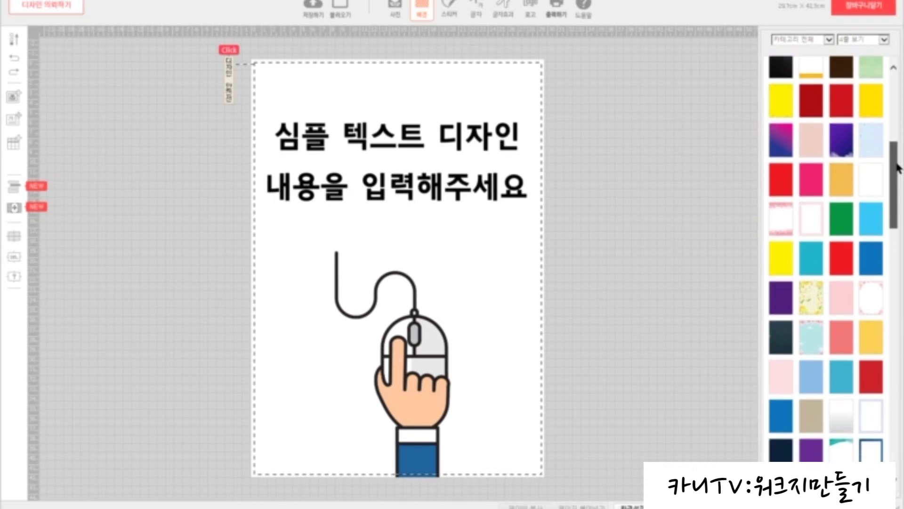
{"action": "left_click", "coordinate": [817, 218]}
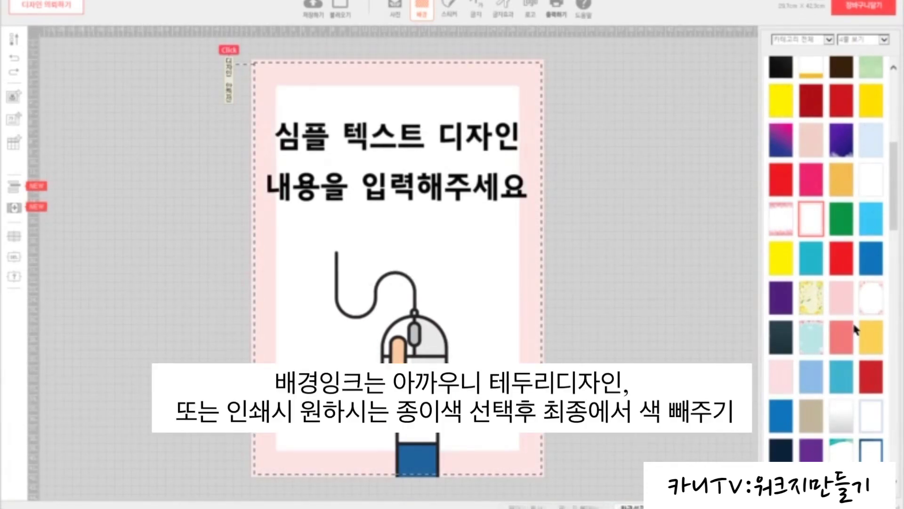
{"action": "left_click", "coordinate": [871, 414]}
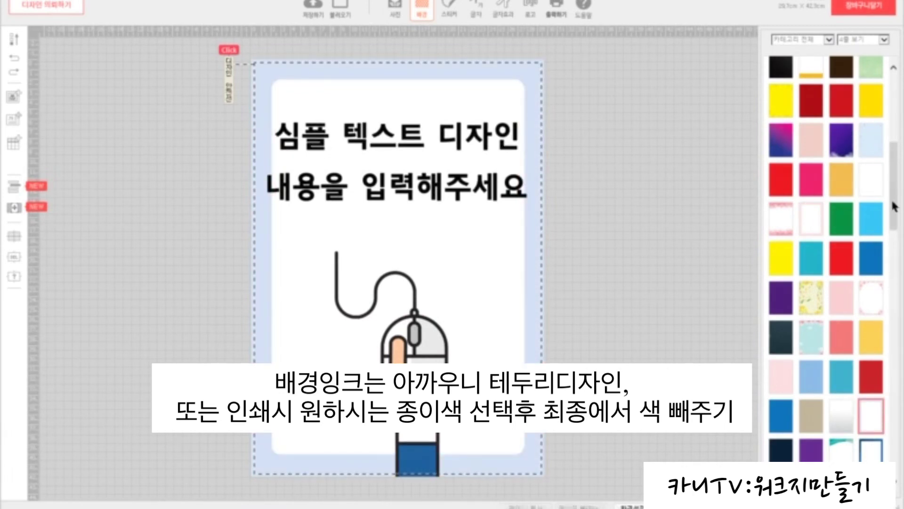
{"action": "scroll", "coordinate": [895, 205], "scroll_direction": "down", "scroll_amount": 3}
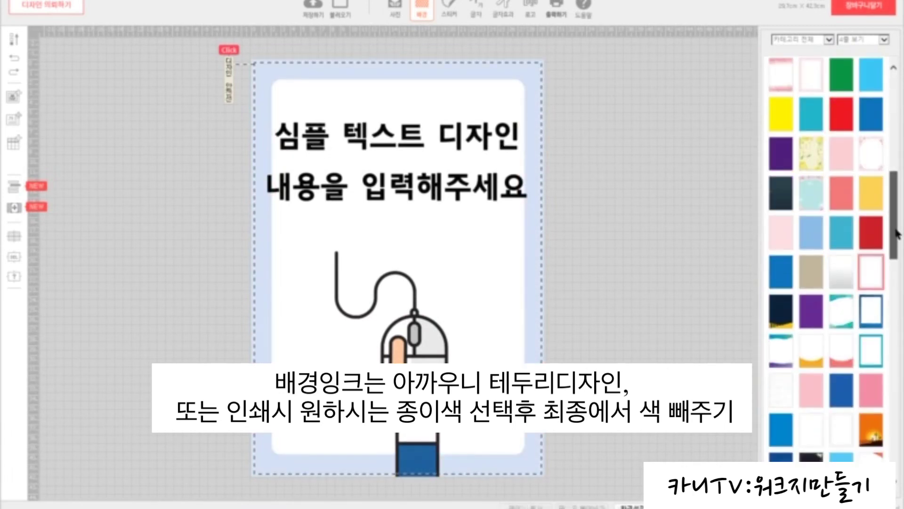
{"action": "left_click", "coordinate": [870, 341]}
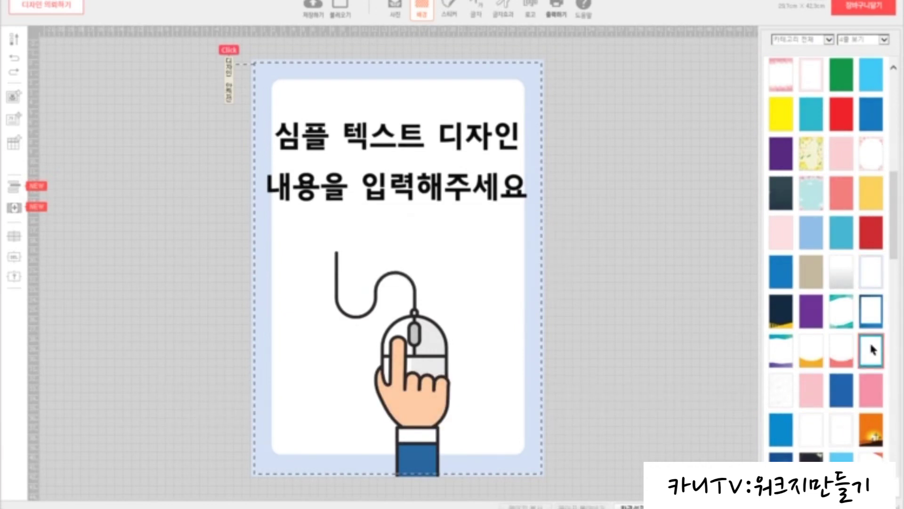
Filter the backgrounds to the 이벤트,축제 category and try the designs with pink and green bands along the poster's upper and lower edges
{"action": "left_click_drag", "start_coordinate": [897, 211], "coordinate": [902, 435]}
{"action": "scroll", "coordinate": [837, 121], "scroll_direction": "down", "scroll_amount": 1}
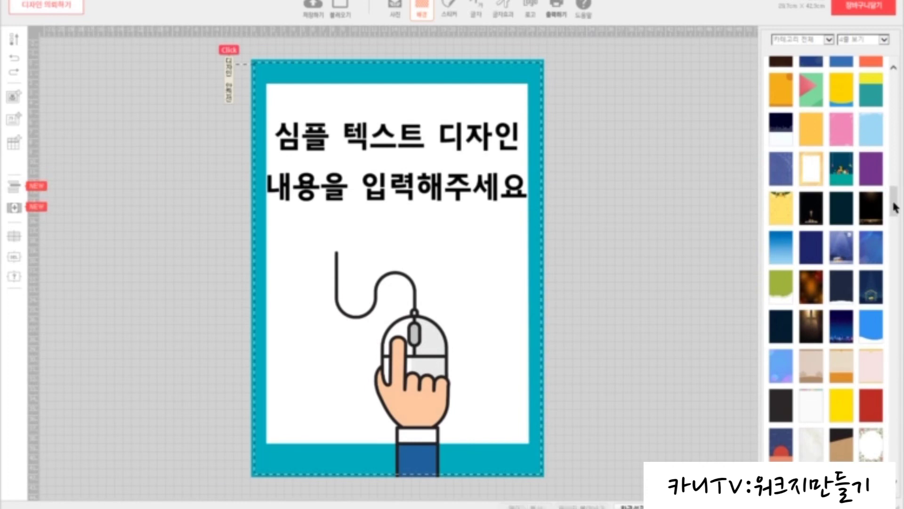
{"action": "left_click_drag", "start_coordinate": [895, 207], "coordinate": [895, 92]}
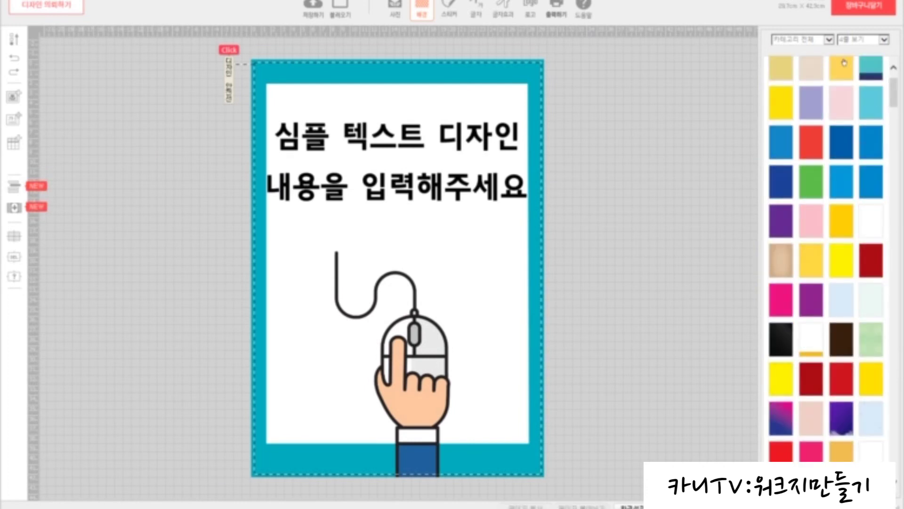
{"action": "left_click", "coordinate": [830, 41]}
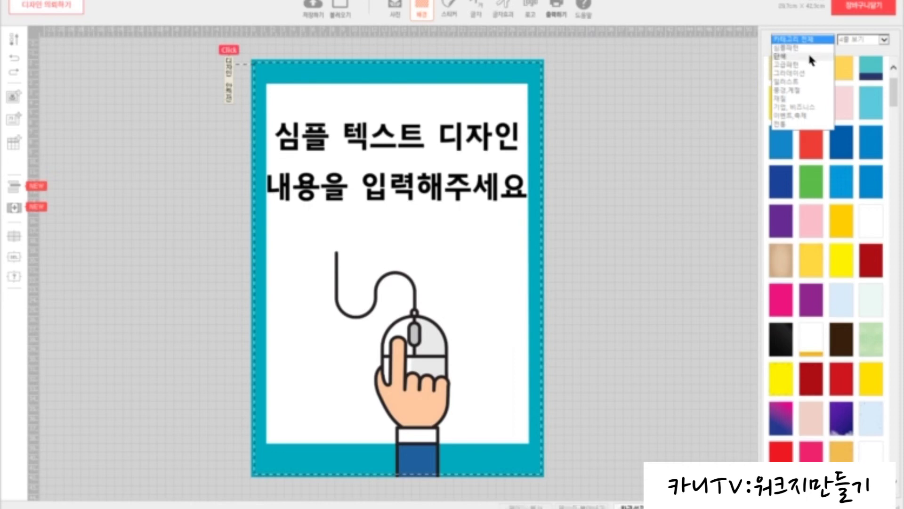
{"action": "left_click", "coordinate": [798, 116]}
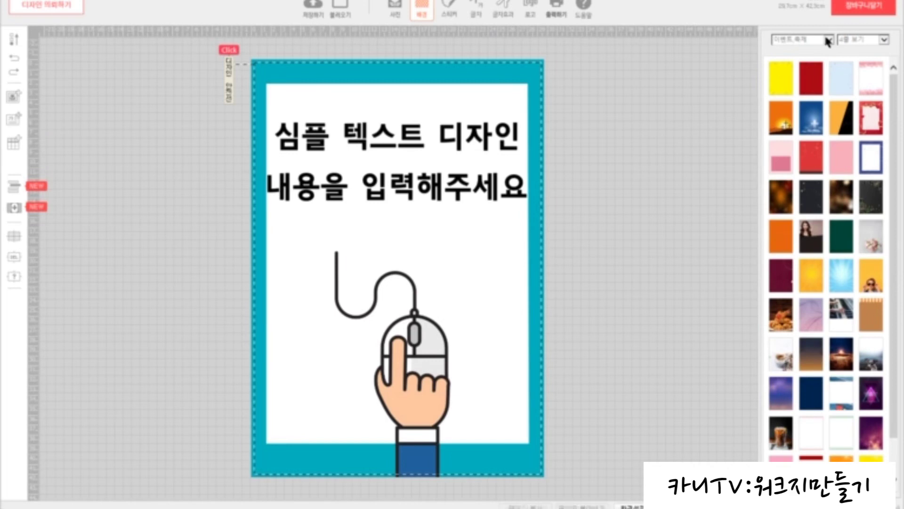
{"action": "left_click", "coordinate": [815, 422]}
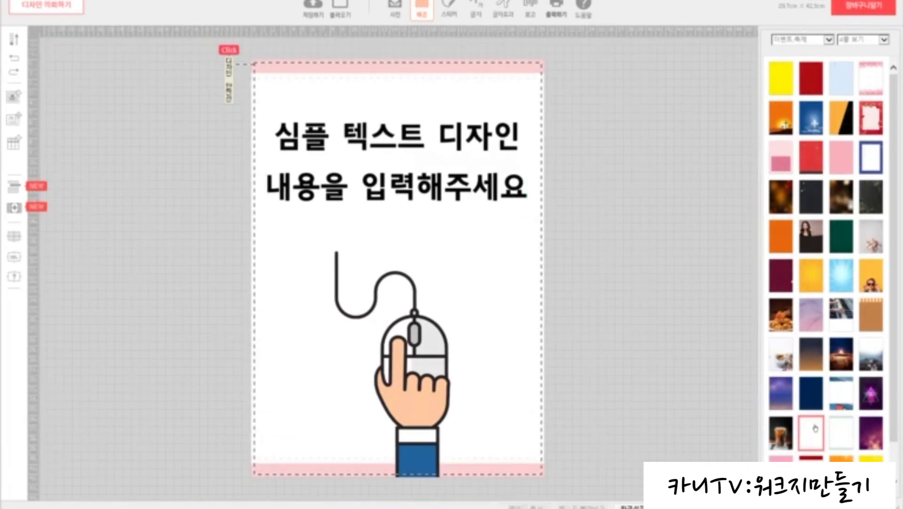
{"action": "left_click", "coordinate": [847, 431]}
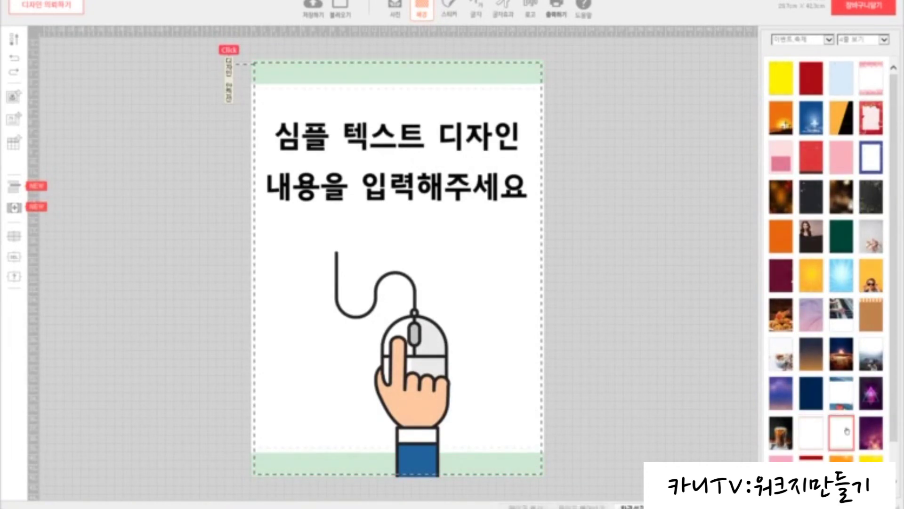
Set the background category back to 카테고리 전체 and apply the pink frame background to the poster
{"action": "left_click", "coordinate": [829, 40]}
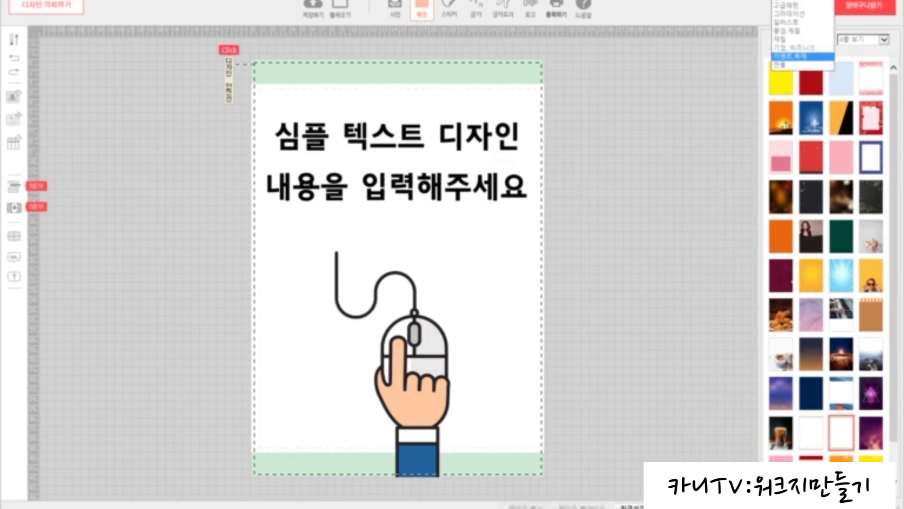
{"action": "left_click", "coordinate": [787, 2]}
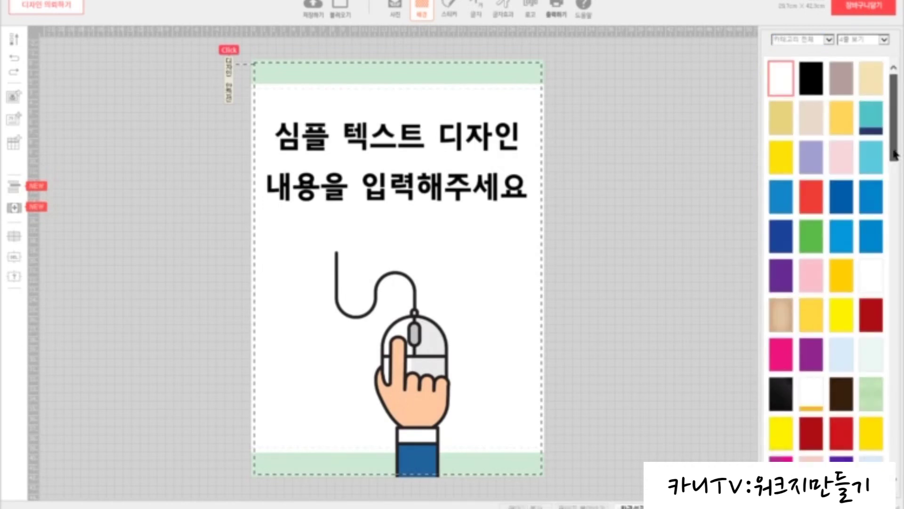
{"action": "left_click_drag", "start_coordinate": [894, 153], "coordinate": [894, 156]}
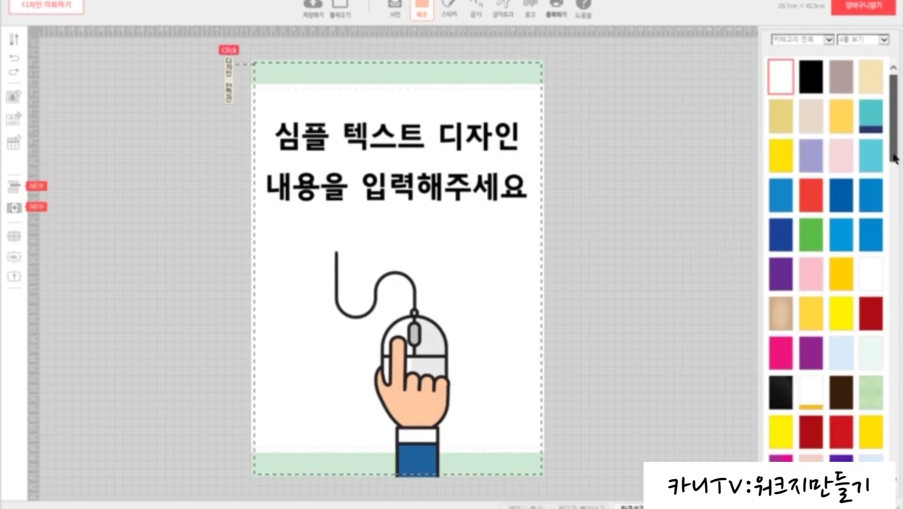
{"action": "scroll", "coordinate": [842, 298], "scroll_direction": "down", "scroll_amount": 4}
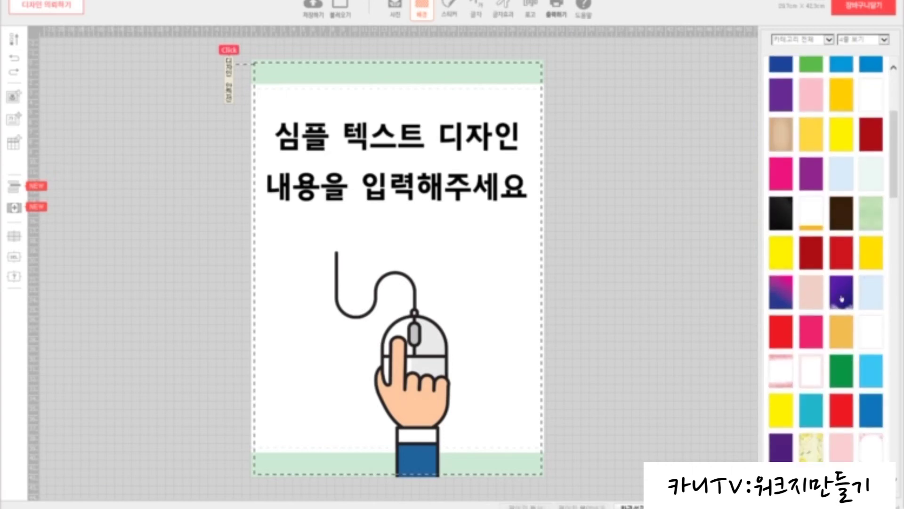
{"action": "left_click", "coordinate": [812, 366]}
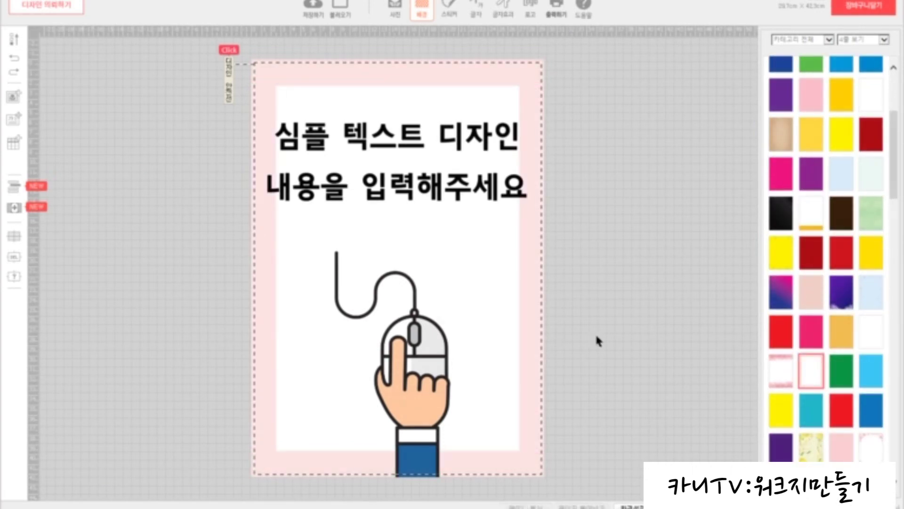
Delete the mouse-and-hand illustration layer from the poster
{"action": "left_click", "coordinate": [406, 360]}
{"action": "right_click", "coordinate": [406, 360]}
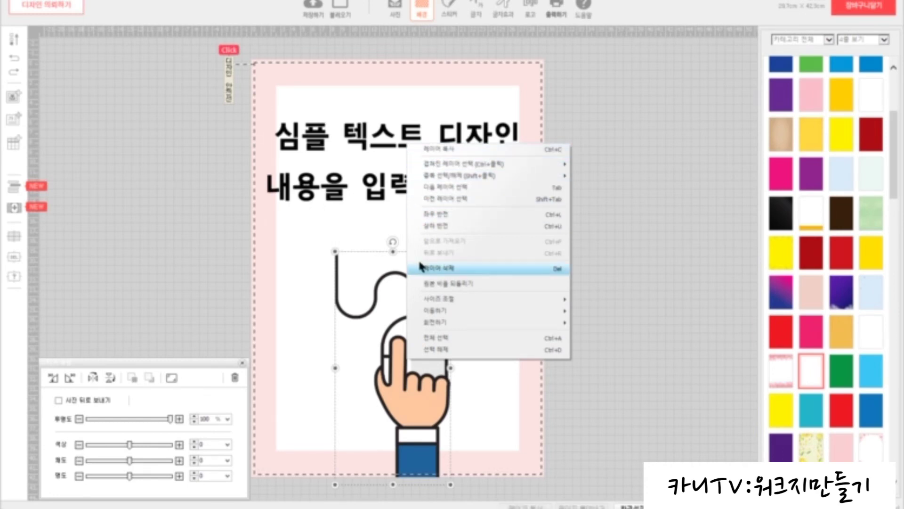
{"action": "left_click", "coordinate": [456, 268]}
{"action": "left_click", "coordinate": [419, 239]}
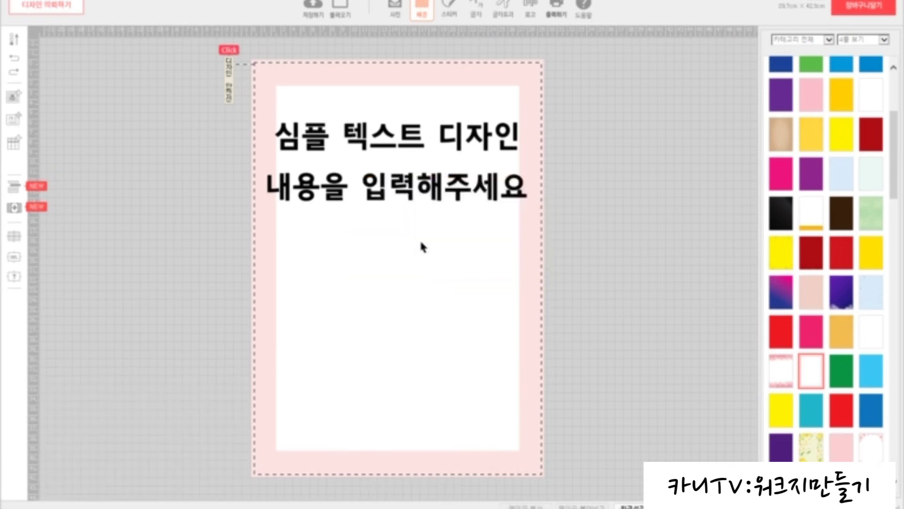
Move the text line 심플 텍스트 디자인 directly below the line 내용을 입력해주세요 on the poster
{"action": "left_click", "coordinate": [411, 136]}
{"action": "left_click_drag", "start_coordinate": [411, 137], "coordinate": [410, 227]}
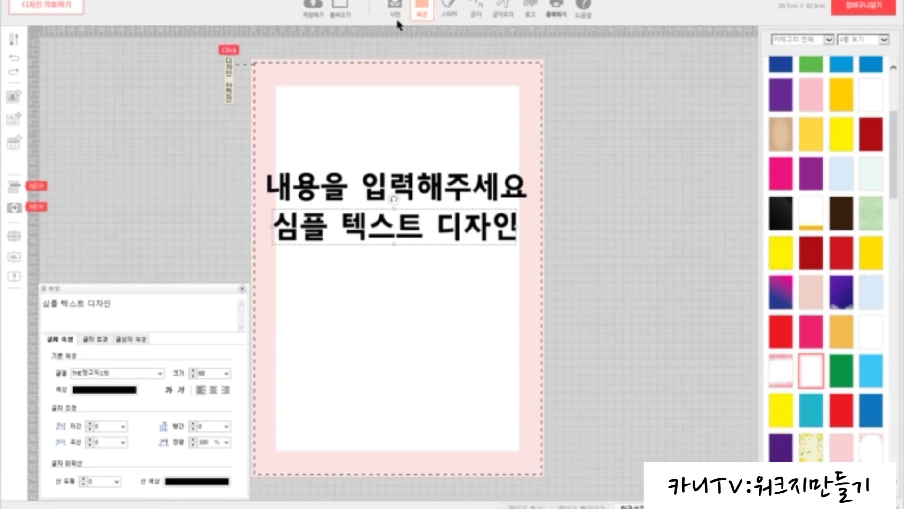
Search the free sticker images for 오선 and add the plain staff-line image to the sticker collection
{"action": "left_click", "coordinate": [448, 19]}
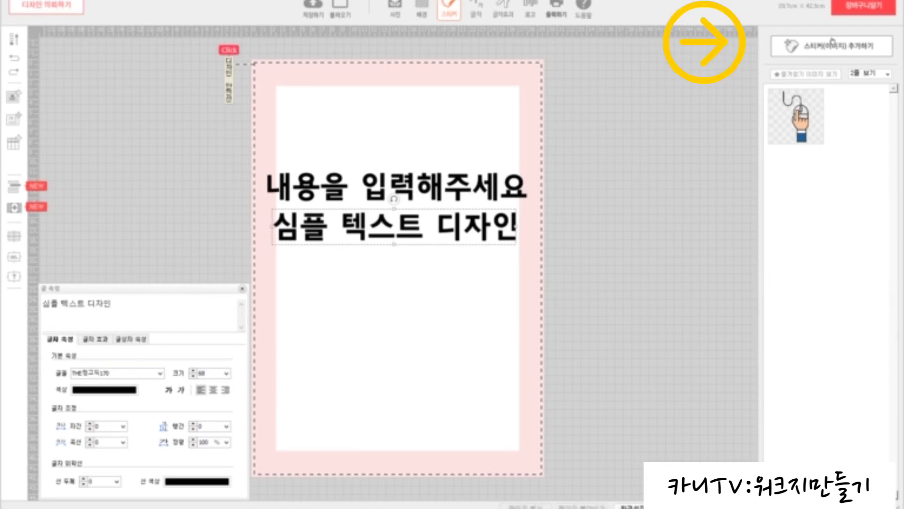
{"action": "left_click", "coordinate": [839, 55]}
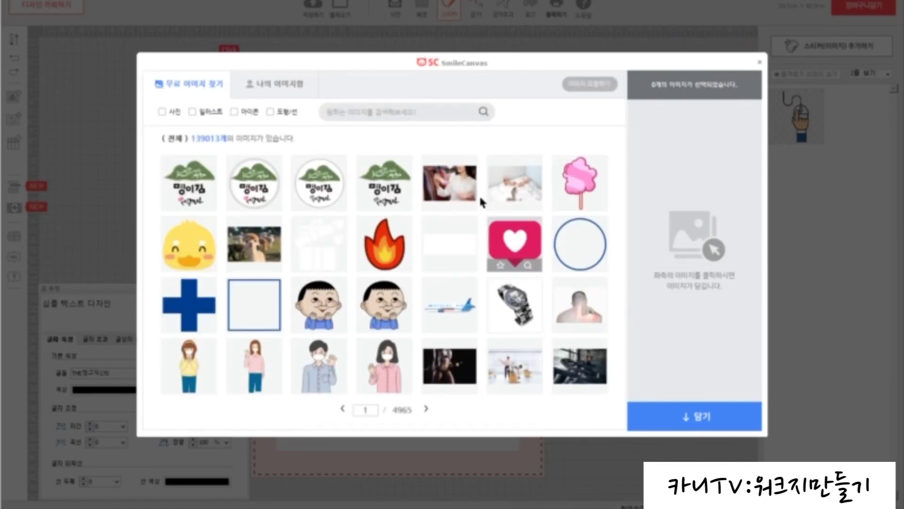
{"action": "left_click", "coordinate": [358, 112]}
{"action": "type", "text": "dhtjs"}
{"action": "key", "text": "BackSpace"}
{"action": "key", "text": "BackSpace"}
{"action": "key", "text": "BackSpace"}
{"action": "key", "text": "BackSpace"}
{"action": "key", "text": "BackSpace"}
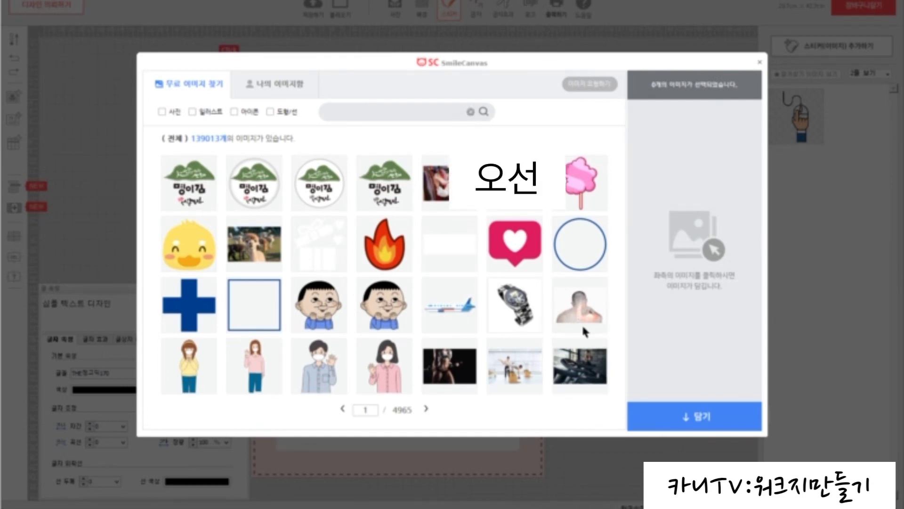
{"action": "type", "text": "dhtus"}
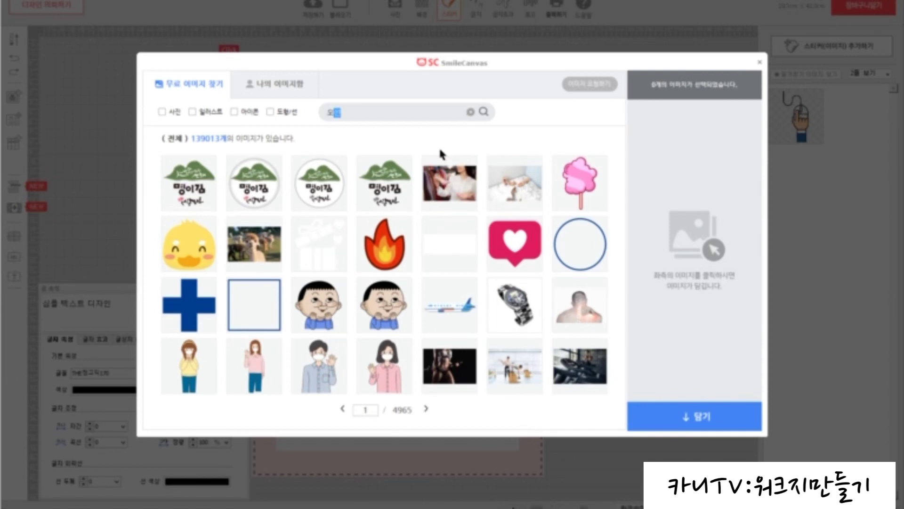
{"action": "left_click", "coordinate": [483, 112]}
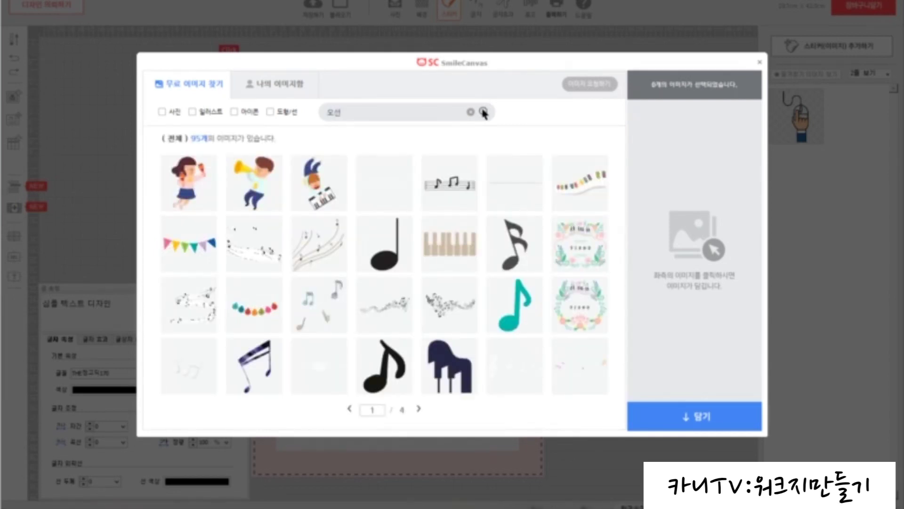
{"action": "left_click", "coordinate": [375, 185]}
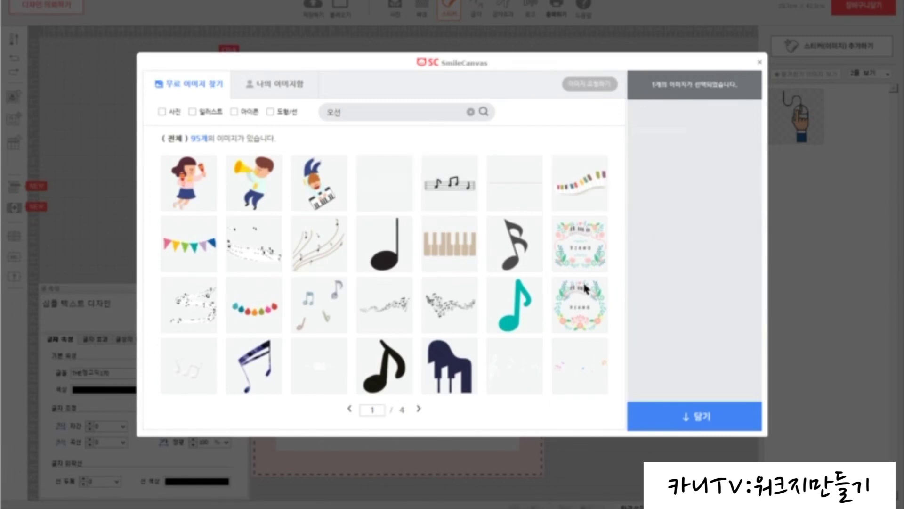
{"action": "left_click", "coordinate": [688, 417]}
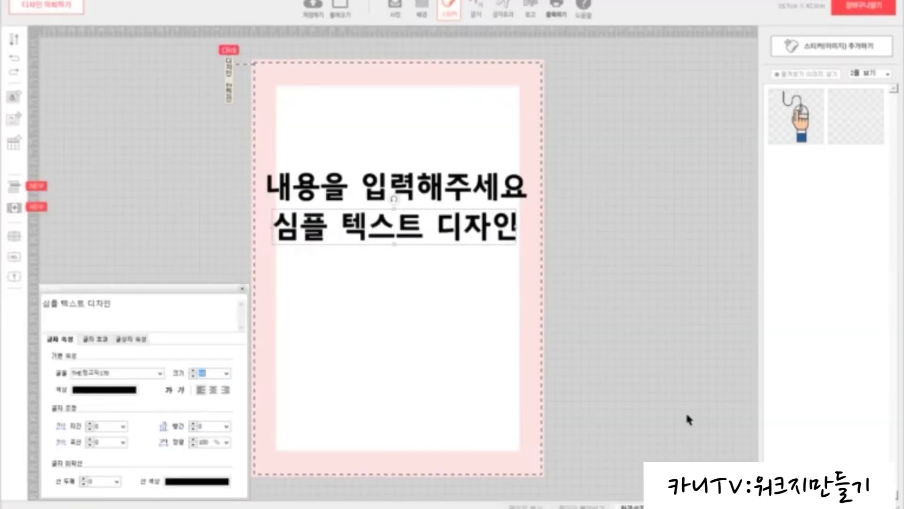
Search the free sticker images for 피아노 and select the beige piano keyboard image
{"action": "left_click", "coordinate": [835, 51]}
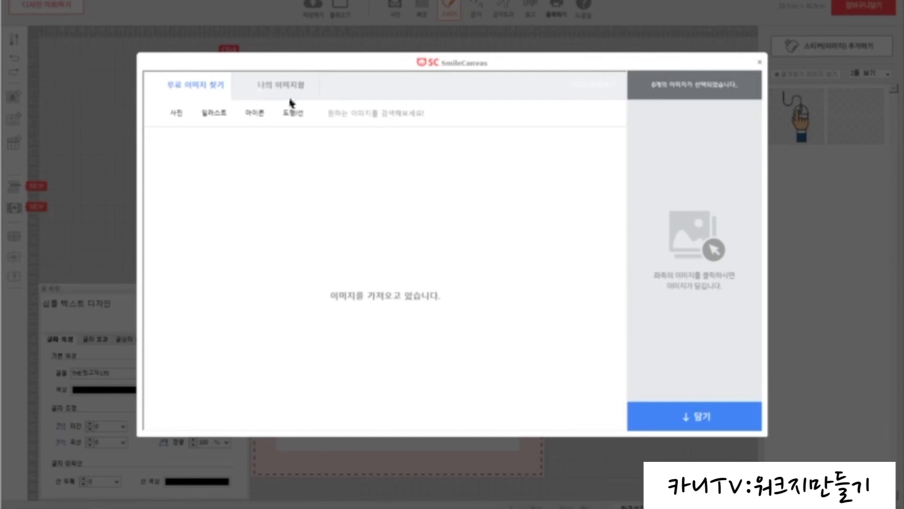
{"action": "left_click", "coordinate": [330, 108]}
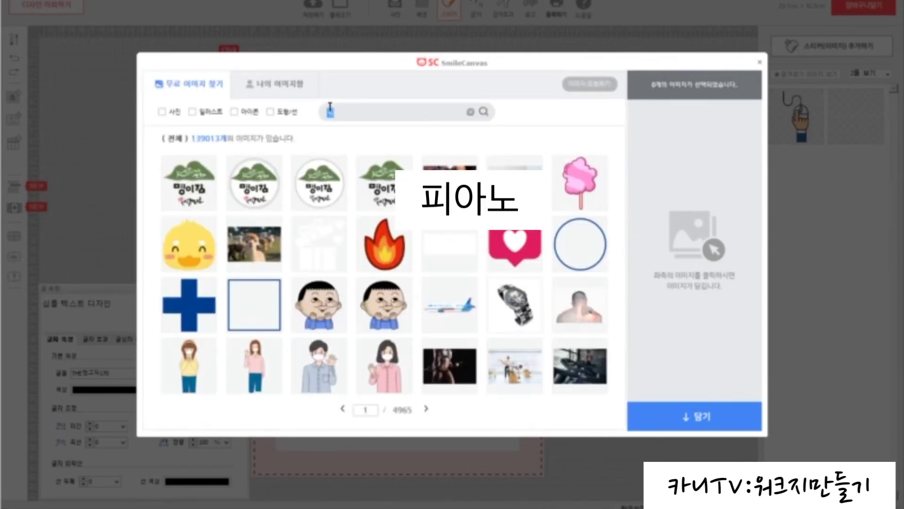
{"action": "type", "text": "피아노"}
{"action": "key", "text": "Return"}
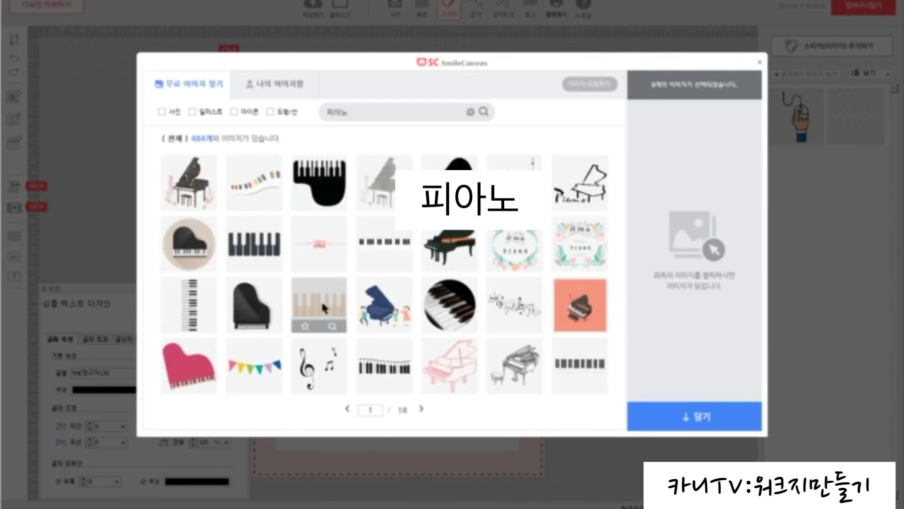
{"action": "left_click", "coordinate": [322, 305]}
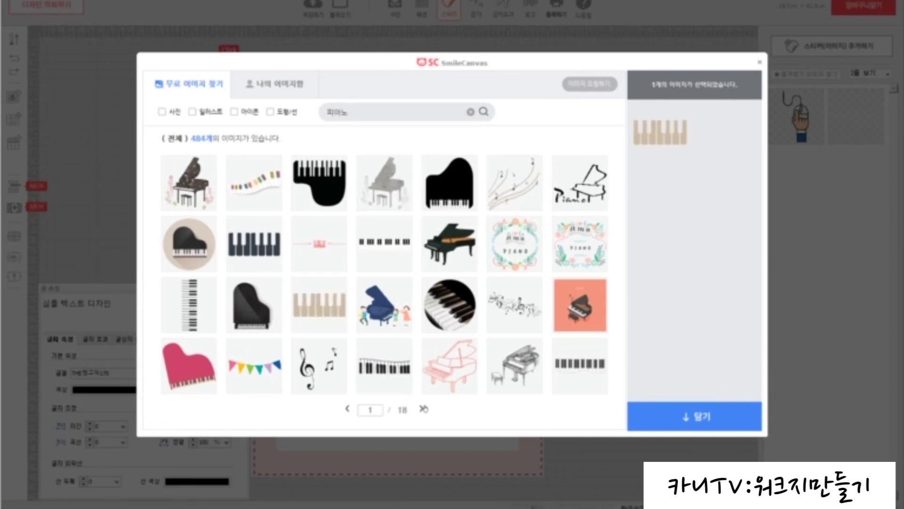
Select the teal treble clef on page 3 and the round pink keyboard on page 5, and add the chosen images to the stickers
{"action": "left_click", "coordinate": [424, 408]}
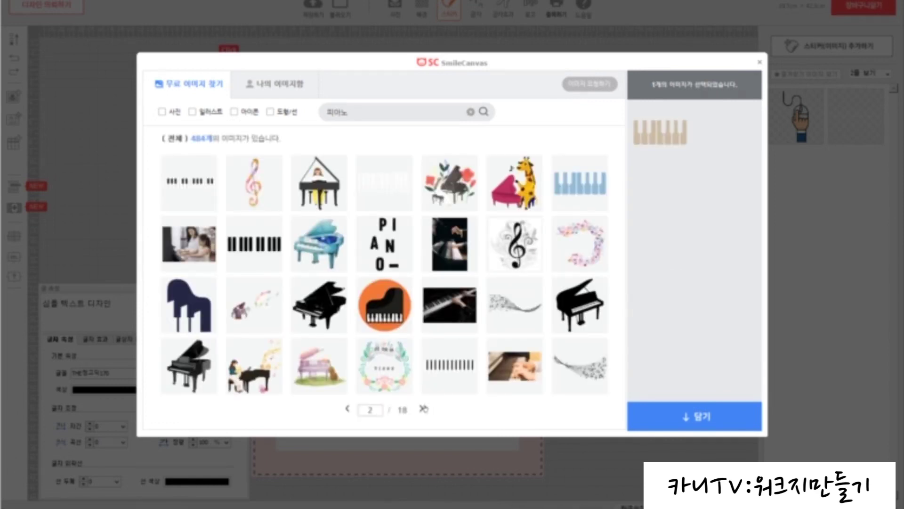
{"action": "left_click", "coordinate": [424, 409]}
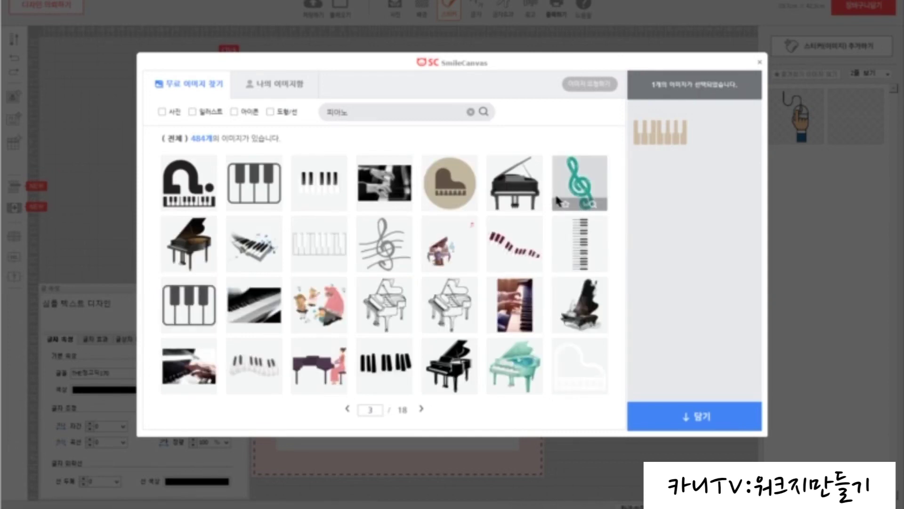
{"action": "left_click", "coordinate": [573, 181]}
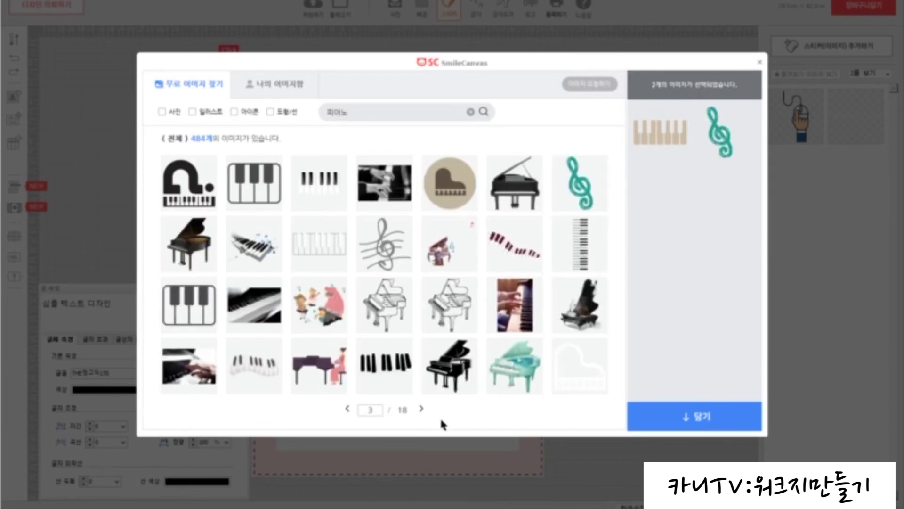
{"action": "left_click", "coordinate": [421, 409]}
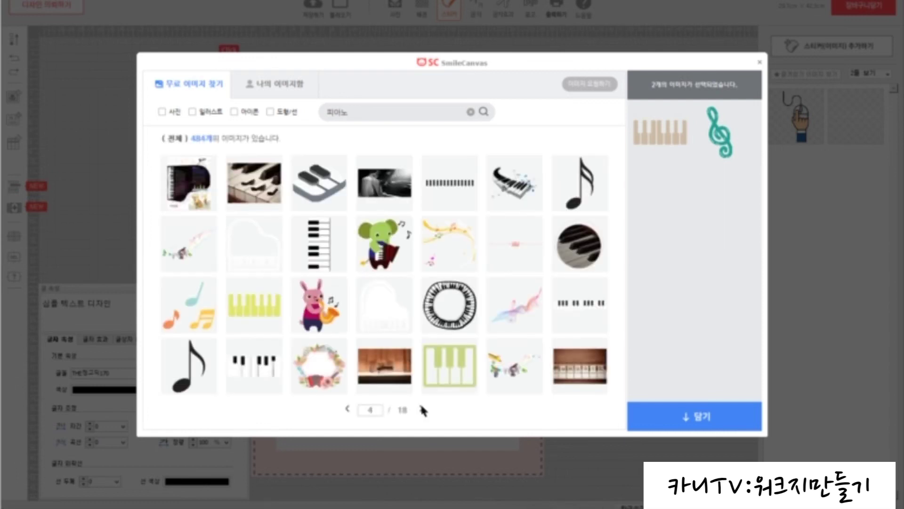
{"action": "left_click", "coordinate": [421, 408]}
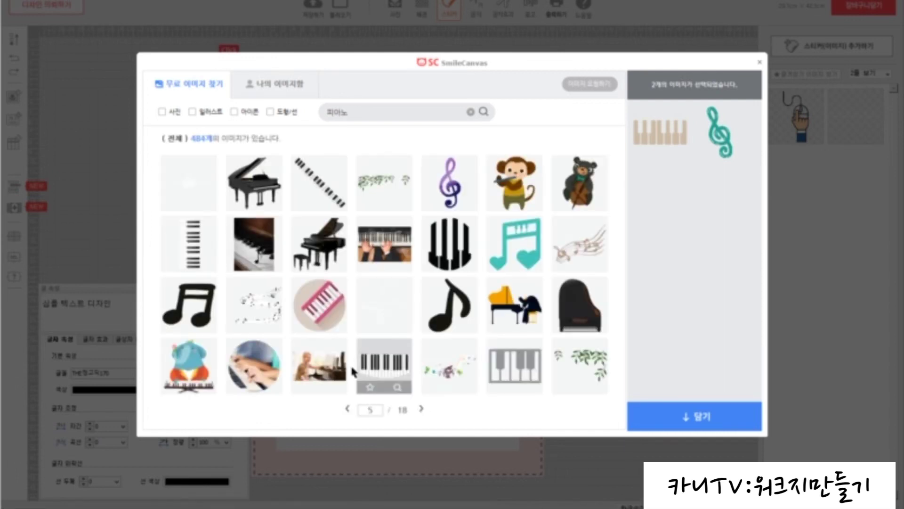
{"action": "left_click", "coordinate": [315, 307]}
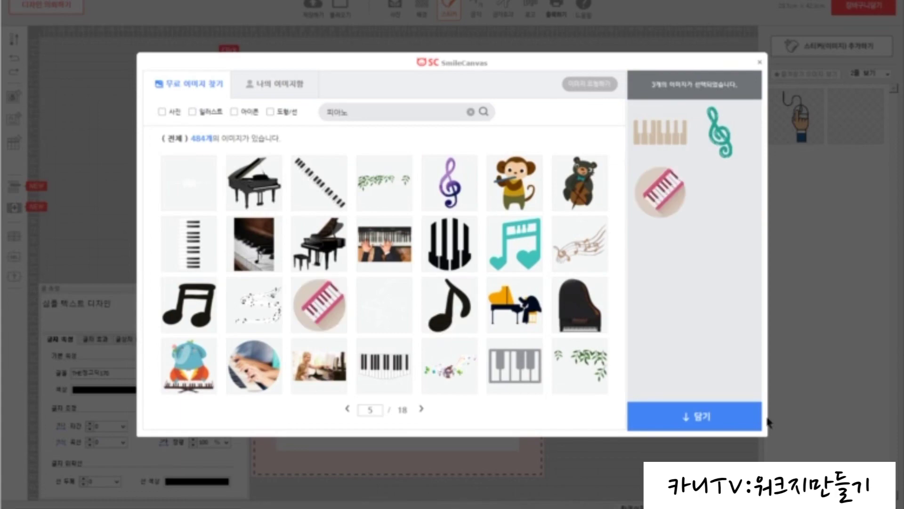
{"action": "left_click", "coordinate": [699, 425]}
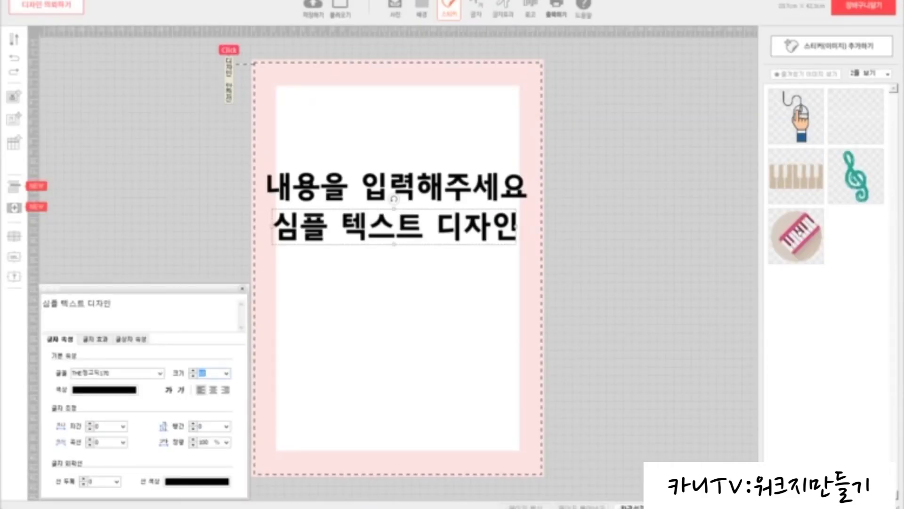
Place the staff-line sticker above the poster text and stretch it across nearly the full width of the white area
{"action": "mouse_move", "coordinate": [849, 118]}
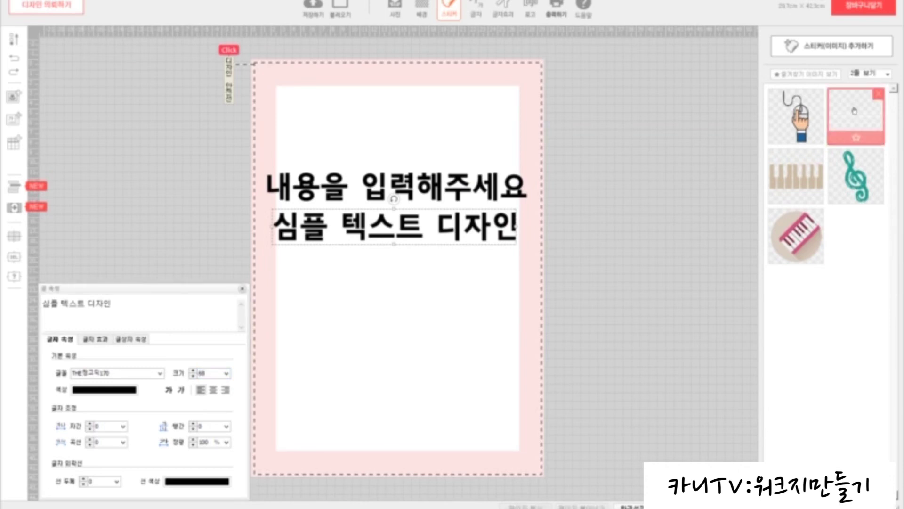
{"action": "left_click_drag", "start_coordinate": [854, 111], "coordinate": [485, 143]}
{"action": "left_click_drag", "start_coordinate": [375, 125], "coordinate": [307, 125]}
{"action": "left_click_drag", "start_coordinate": [407, 114], "coordinate": [387, 112]}
Adjust the staff sticker's color to transparency 49%, hue -101, saturation 29 and brightness -66
{"action": "left_click_drag", "start_coordinate": [169, 418], "coordinate": [154, 460]}
{"action": "left_click", "coordinate": [105, 476]}
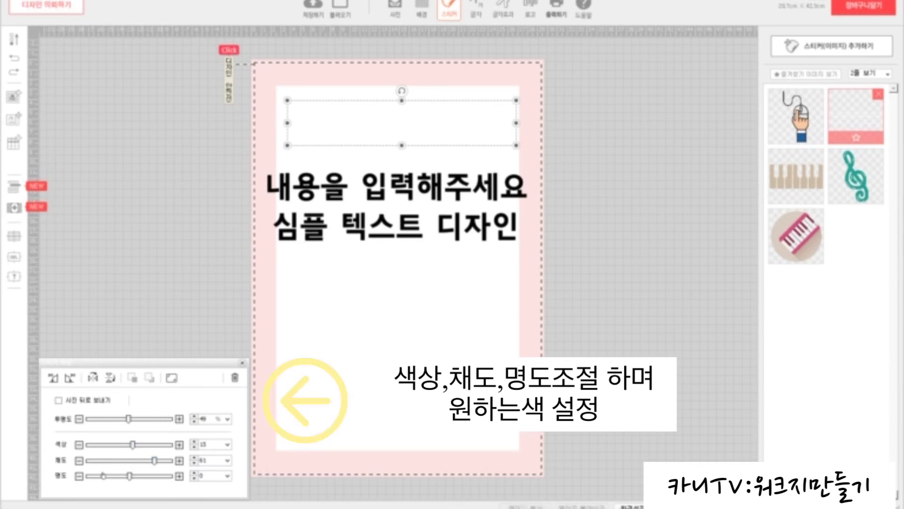
{"action": "left_click", "coordinate": [105, 445]}
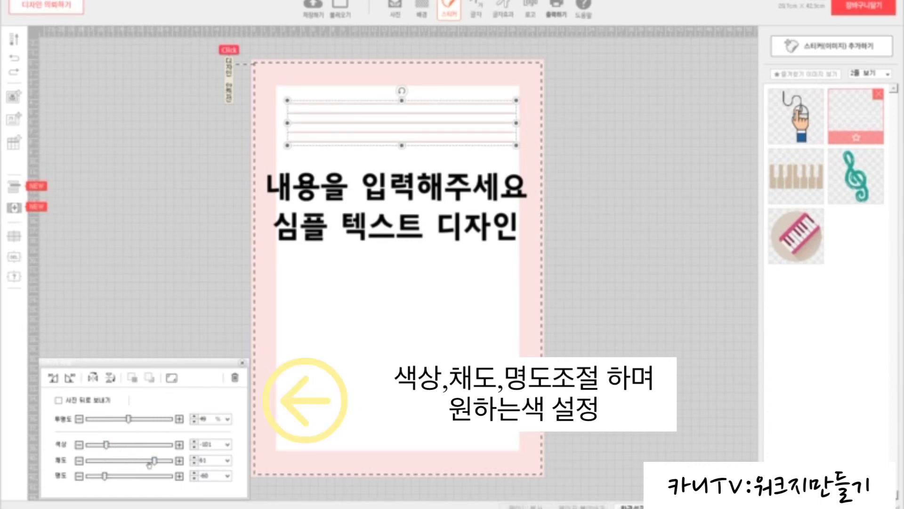
{"action": "left_click_drag", "start_coordinate": [154, 461], "coordinate": [144, 462]}
{"action": "left_click", "coordinate": [151, 476]}
{"action": "left_click", "coordinate": [132, 476]}
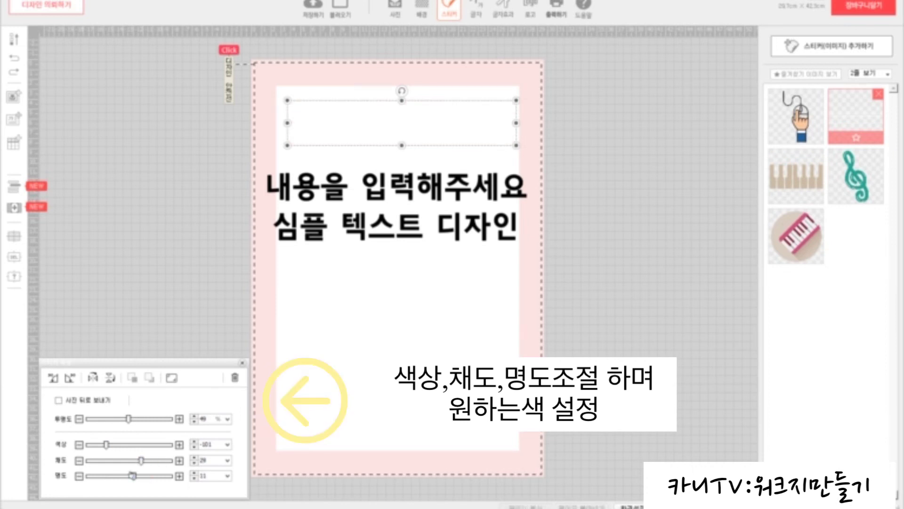
{"action": "left_click", "coordinate": [101, 476]}
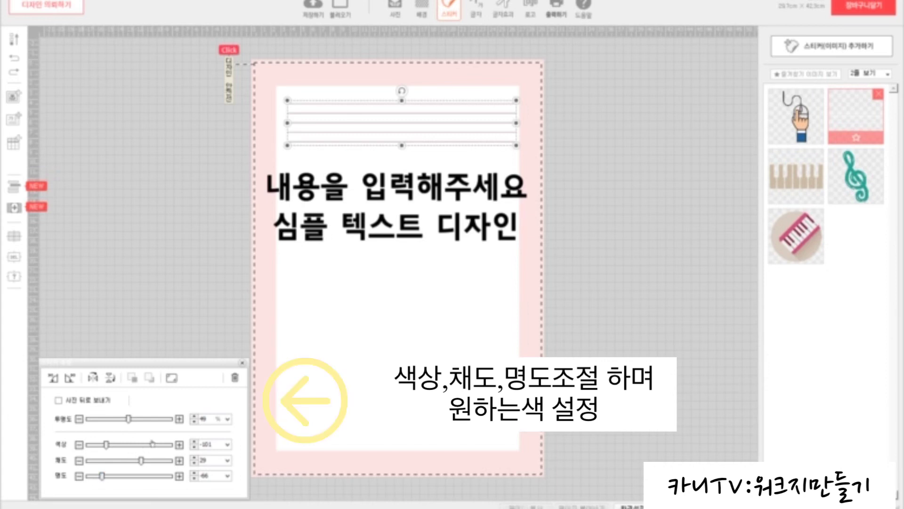